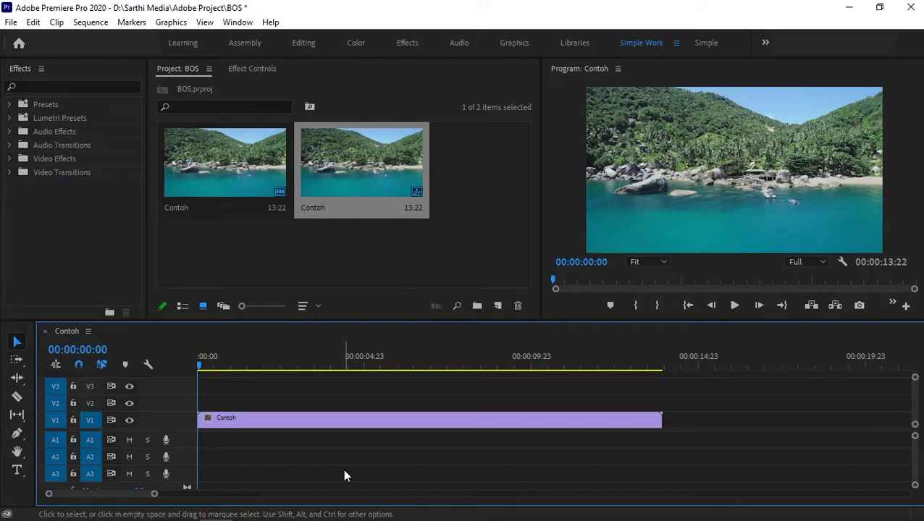
- Create a 4:23 Black Video item and place it on V2 at 00:00:00:00
{"action": "left_click", "coordinate": [498, 307]}
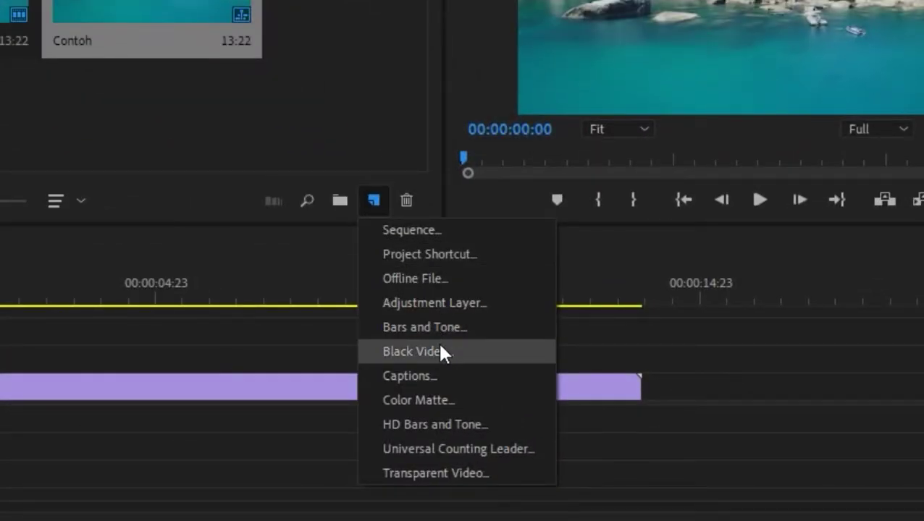
{"action": "left_click", "coordinate": [440, 355]}
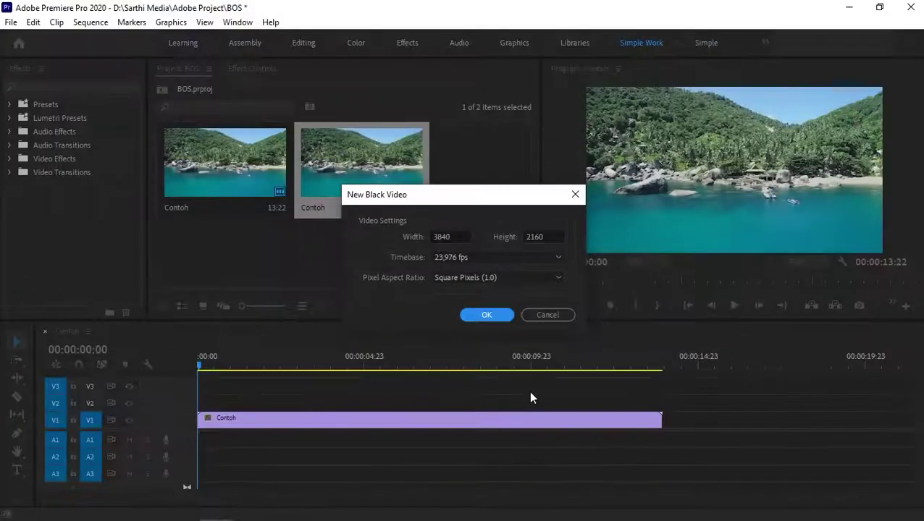
{"action": "left_click", "coordinate": [491, 315]}
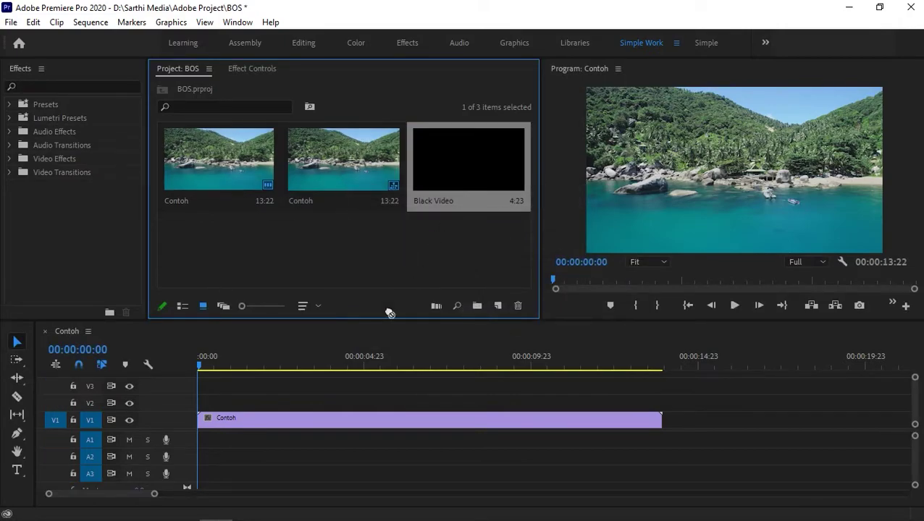
{"action": "left_click_drag", "start_coordinate": [460, 180], "coordinate": [201, 402]}
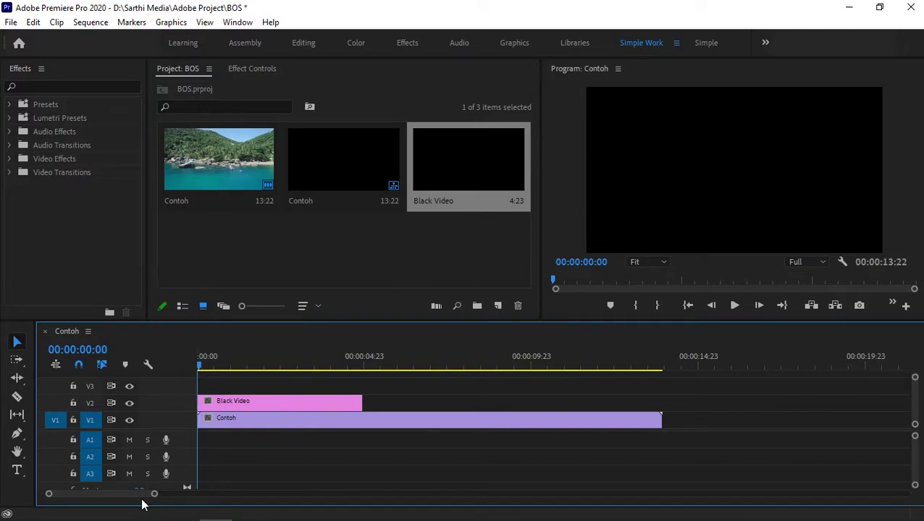
- Zoom the timeline in to individual frames and set the playhead to 00:00:00:01
{"action": "mouse_move", "coordinate": [154, 494]}
{"action": "left_mouse_down"}
{"action": "mouse_move", "coordinate": [712, 474]}
{"action": "mouse_move", "coordinate": [112, 495]}
{"action": "left_mouse_up"}
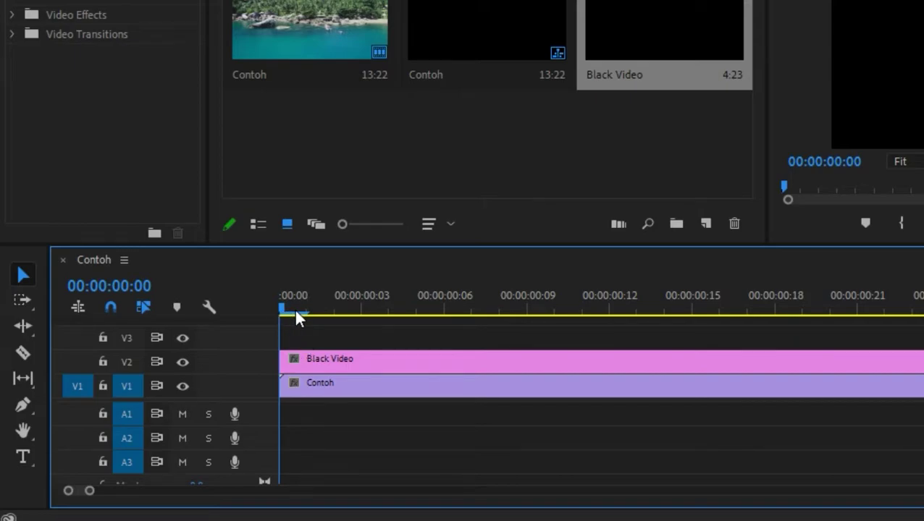
{"action": "mouse_move", "coordinate": [283, 315]}
{"action": "left_mouse_down"}
{"action": "mouse_move", "coordinate": [311, 320]}
{"action": "mouse_move", "coordinate": [294, 369]}
{"action": "left_mouse_up"}
{"action": "left_click_drag", "start_coordinate": [281, 313], "coordinate": [303, 316]}
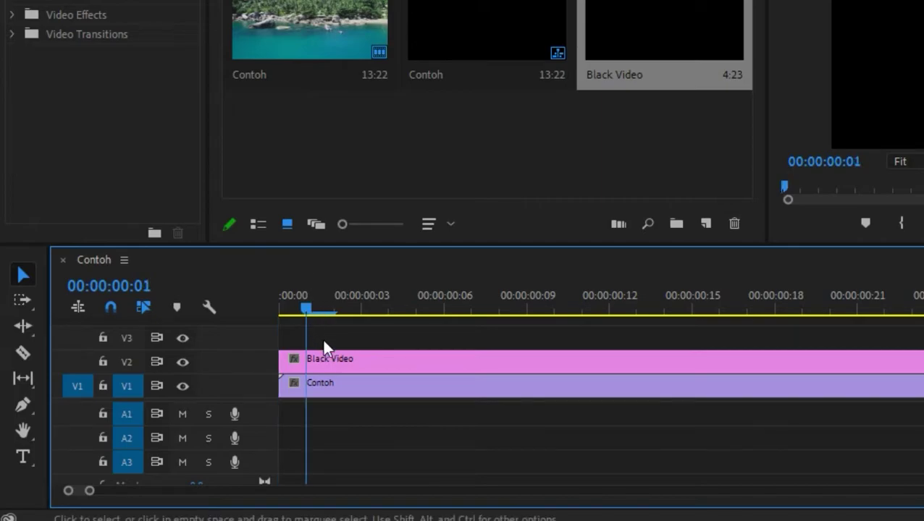
- Cut the Black Video on V2 at frame 1 and delete the leftover piece
{"action": "left_click", "coordinate": [333, 358]}
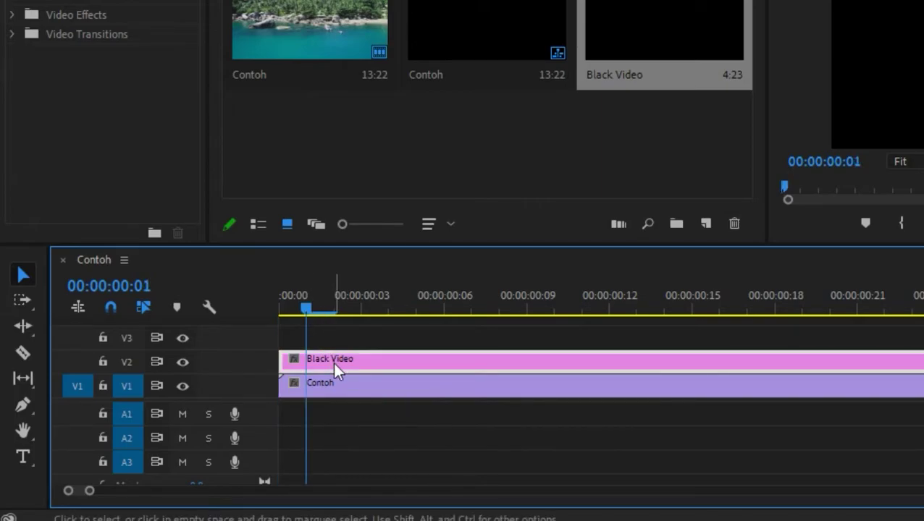
{"action": "key", "text": "ctrl+k"}
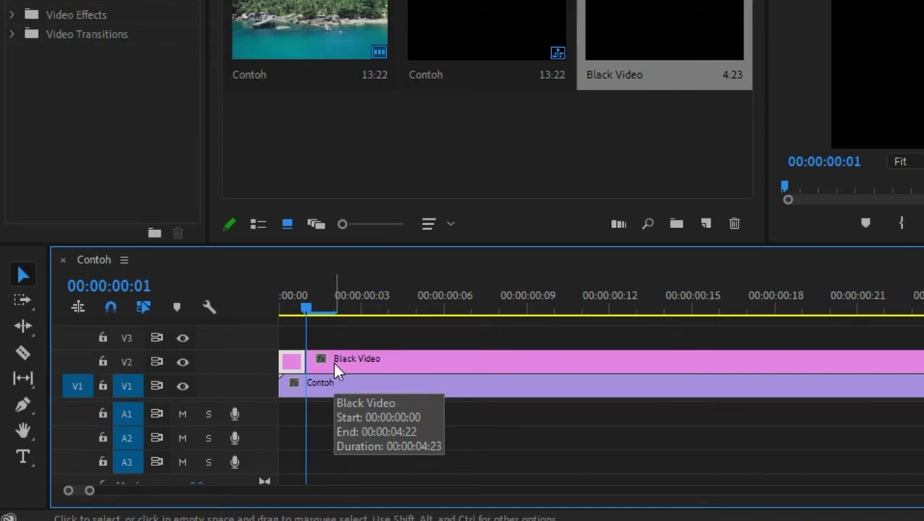
{"action": "left_click", "coordinate": [333, 362]}
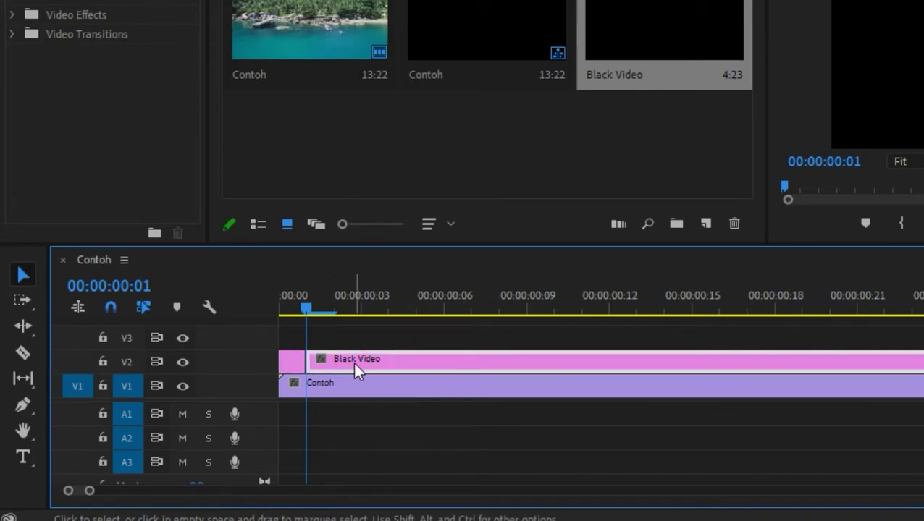
{"action": "key", "text": "Delete"}
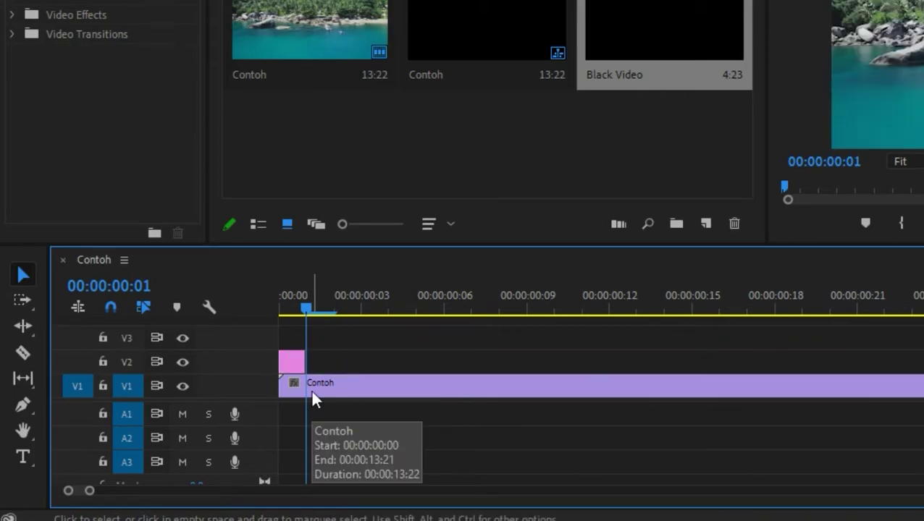
- Lock track V1 and select the one-frame black clip on V2
{"action": "left_click", "coordinate": [312, 395]}
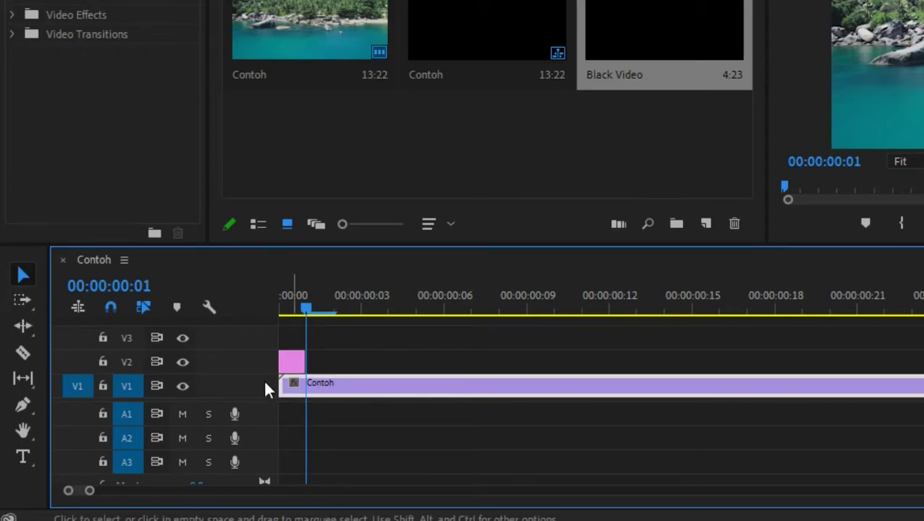
{"action": "left_click", "coordinate": [103, 386]}
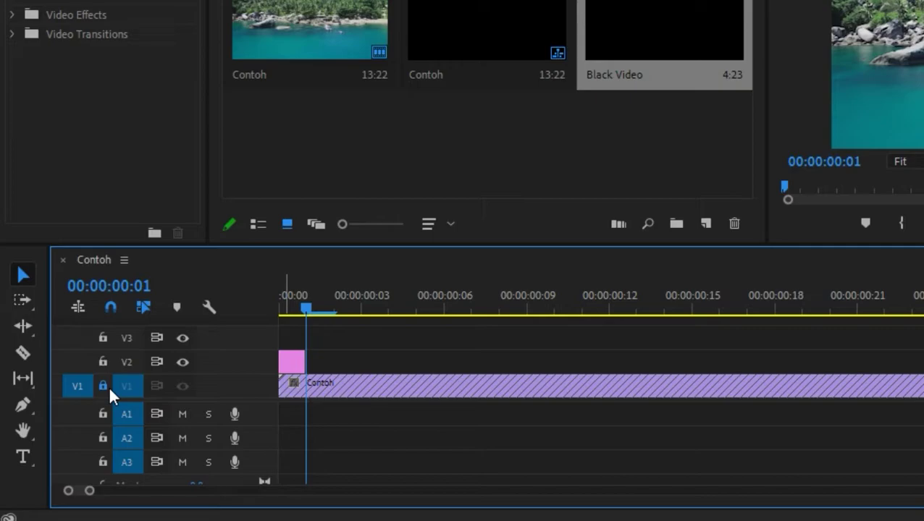
{"action": "left_click", "coordinate": [288, 362]}
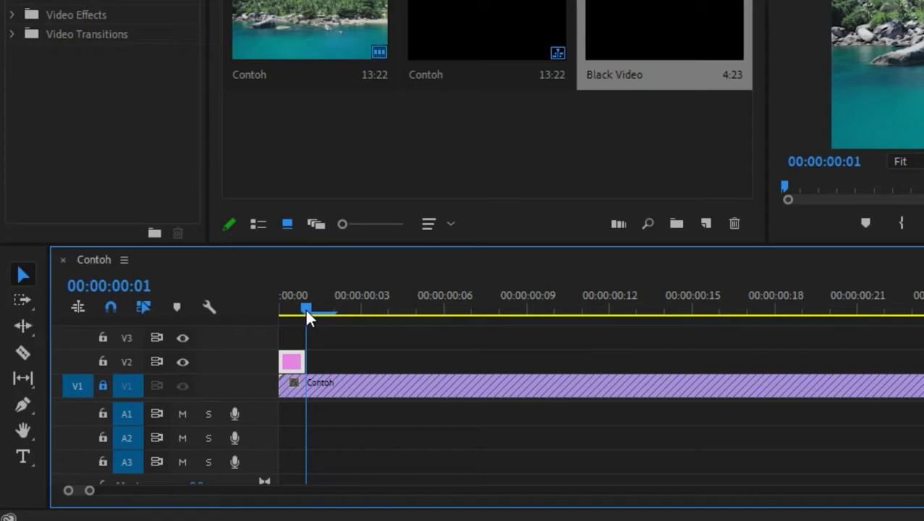
- Paste one-frame black copies along V2 on alternating frames, starting at frame 2
{"action": "left_click_drag", "start_coordinate": [306, 313], "coordinate": [323, 315]}
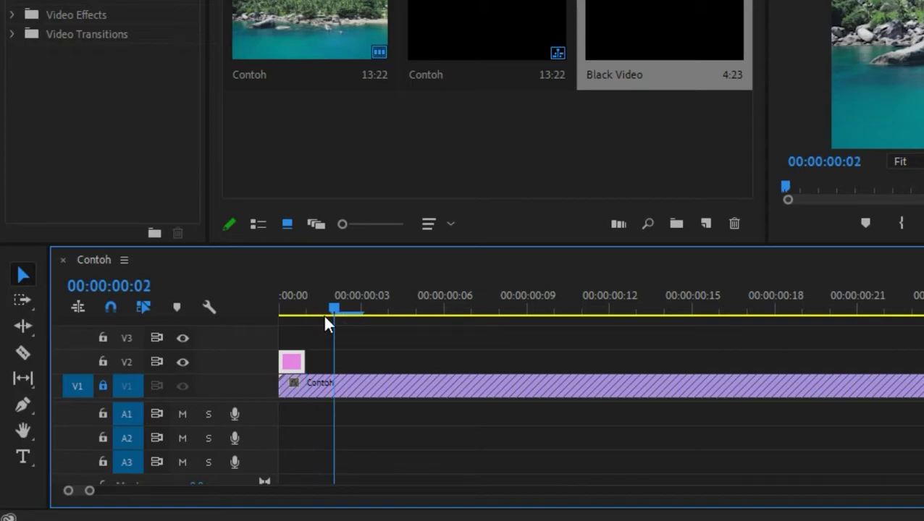
{"action": "key", "text": "ctrl+v"}
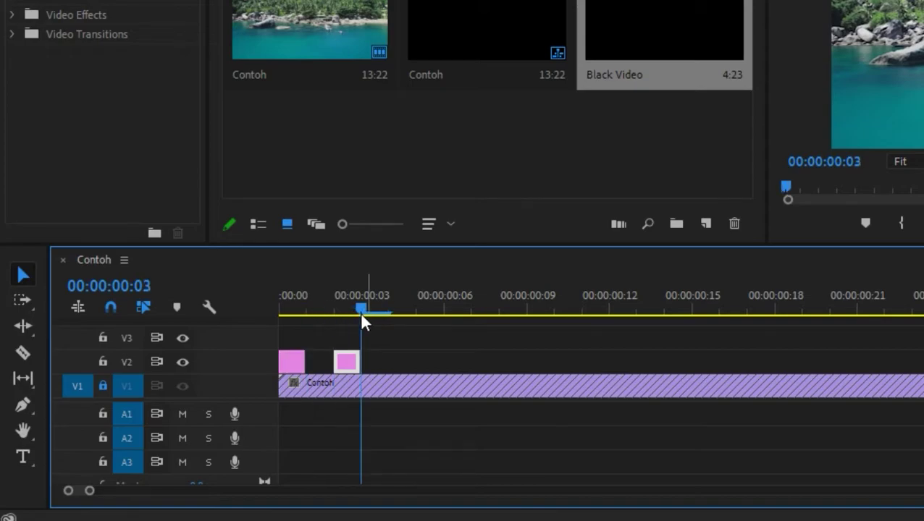
{"action": "key", "text": "Right"}
{"action": "key", "text": "ctrl+v"}
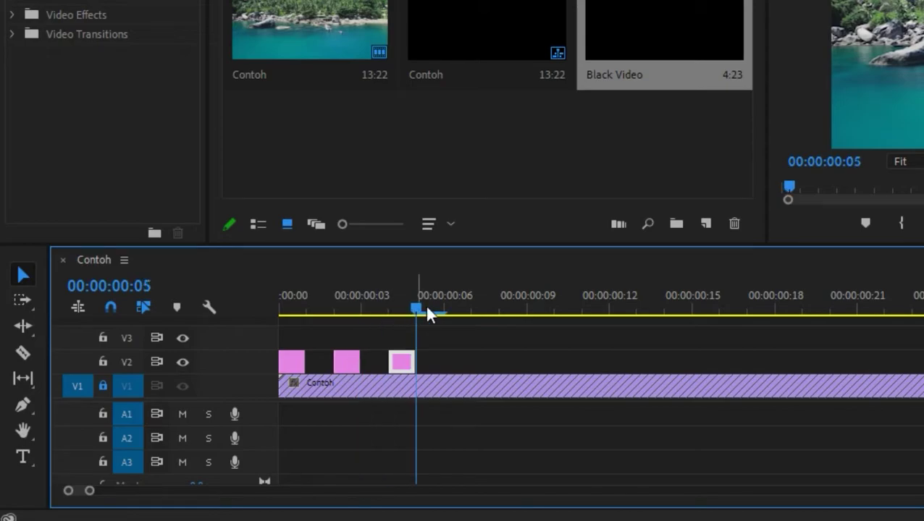
{"action": "key", "text": "Right"}
{"action": "key", "text": "ctrl+v"}
{"action": "key", "text": "Right"}
{"action": "key", "text": "ctrl+v"}
{"action": "key", "text": "Right"}
{"action": "key", "text": "ctrl+v"}
{"action": "key", "text": "Right"}
{"action": "key", "text": "ctrl+v"}
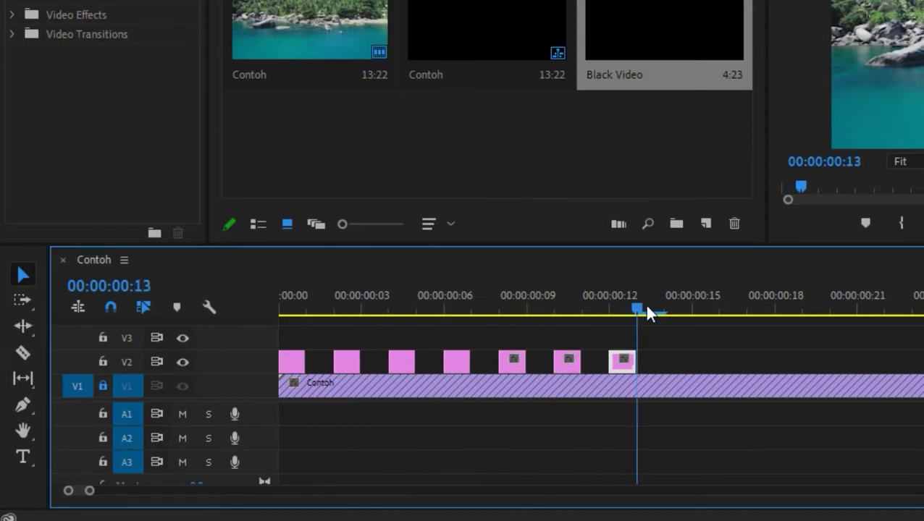
{"action": "key", "text": "Right"}
{"action": "key", "text": "ctrl+v"}
{"action": "key", "text": "Right"}
{"action": "key", "text": "ctrl+v"}
{"action": "key", "text": "Right"}
{"action": "key", "text": "ctrl+v"}
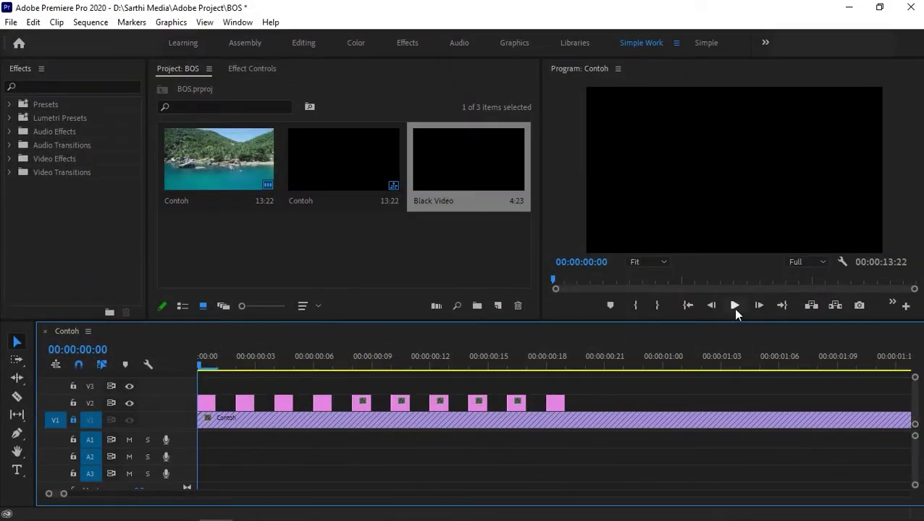
{"action": "left_click", "coordinate": [733, 308]}
{"action": "left_click", "coordinate": [734, 306]}
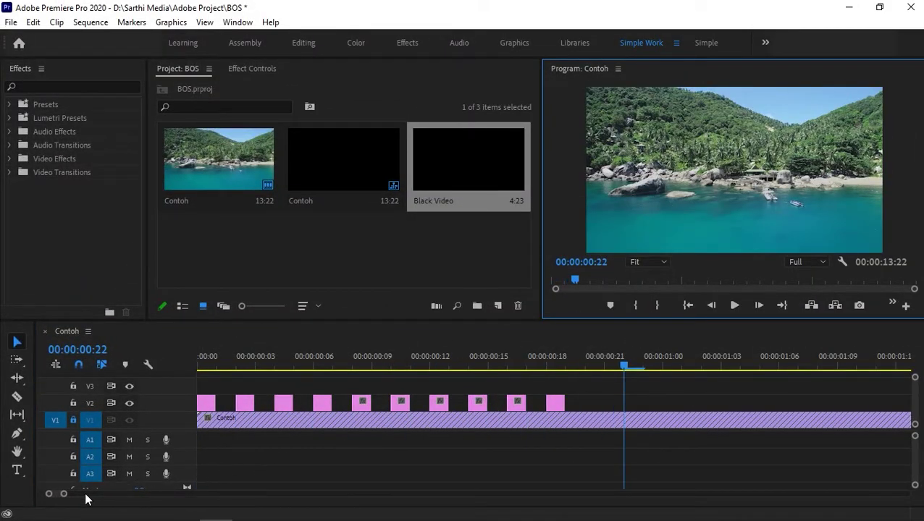
{"action": "mouse_move", "coordinate": [70, 494]}
{"action": "left_click_drag", "start_coordinate": [62, 494], "coordinate": [129, 494]}
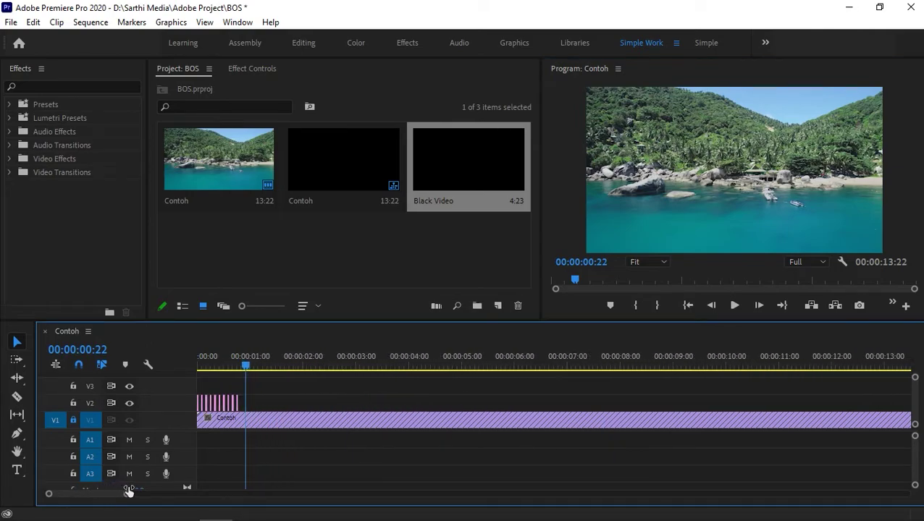
{"action": "left_click", "coordinate": [455, 359]}
{"action": "left_click", "coordinate": [740, 365]}
{"action": "left_click", "coordinate": [670, 365]}
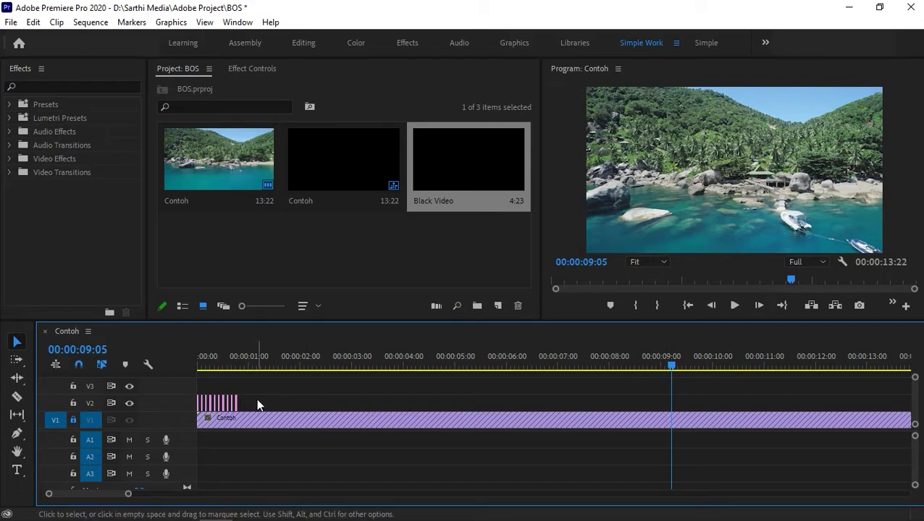
{"action": "key", "text": "Home"}
{"action": "left_click_drag", "start_coordinate": [274, 391], "coordinate": [197, 409]}
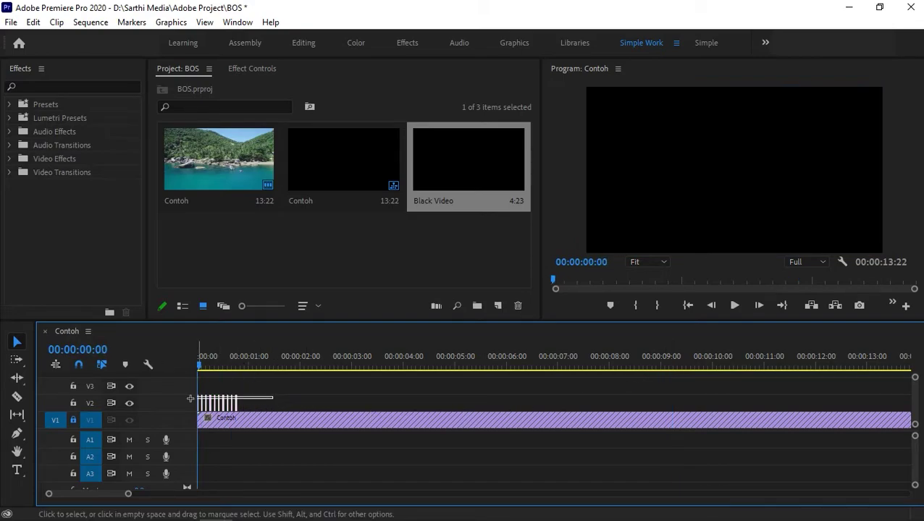
{"action": "left_click_drag", "start_coordinate": [128, 494], "coordinate": [64, 494]}
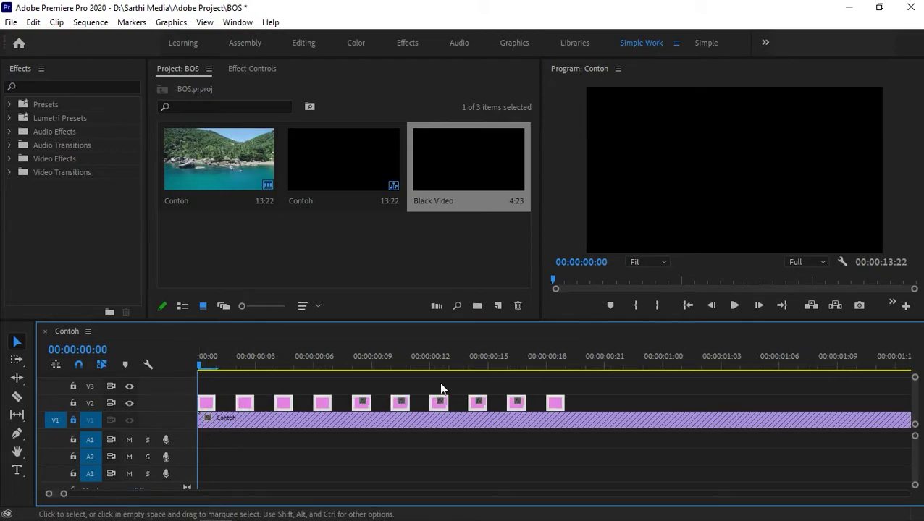
- Nest the selected black clips on V2 into a sequence named 'Efek Kedap Kedip'
{"action": "left_click", "coordinate": [554, 403]}
{"action": "right_click", "coordinate": [555, 404]}
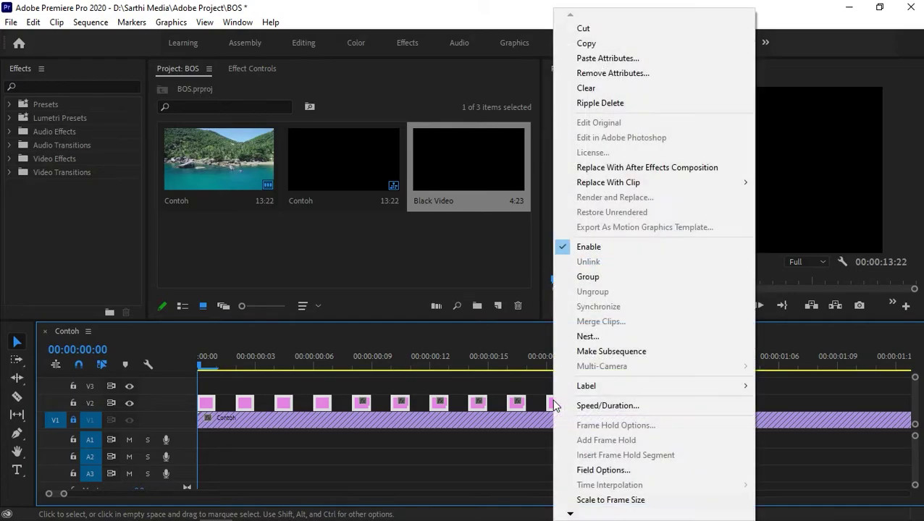
{"action": "left_click", "coordinate": [593, 339]}
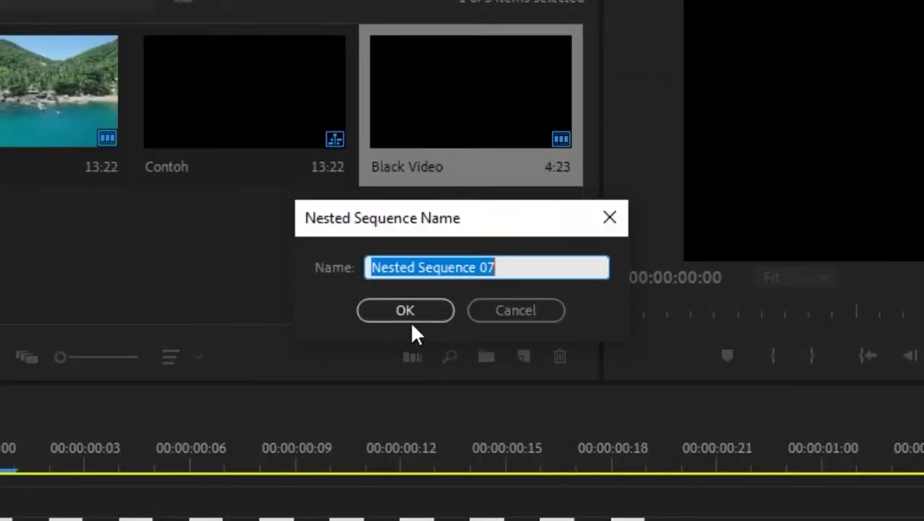
{"action": "key", "text": "BackSpace"}
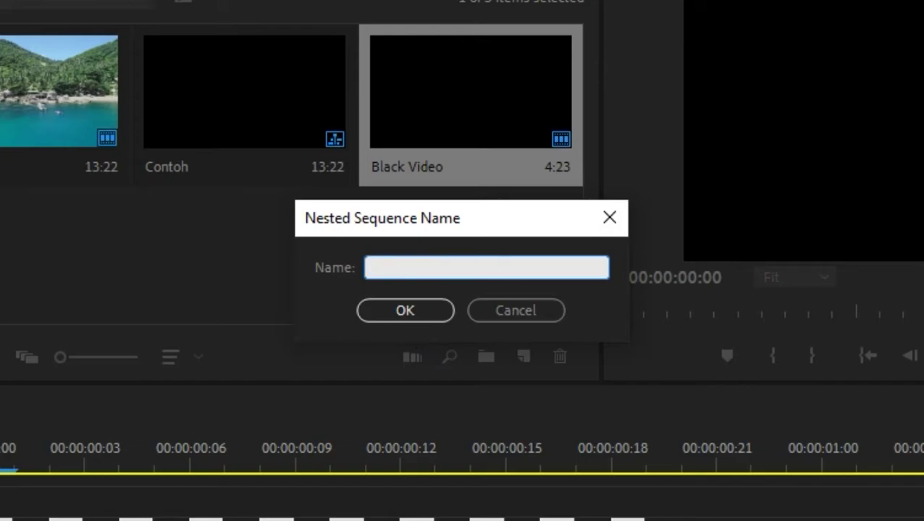
{"action": "type", "text": "Efek Kedap Ked"}
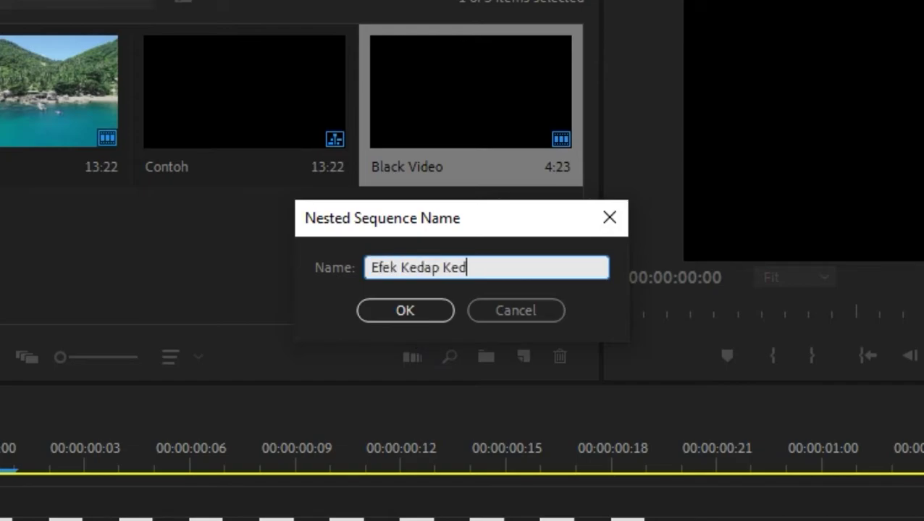
{"action": "type", "text": "ip"}
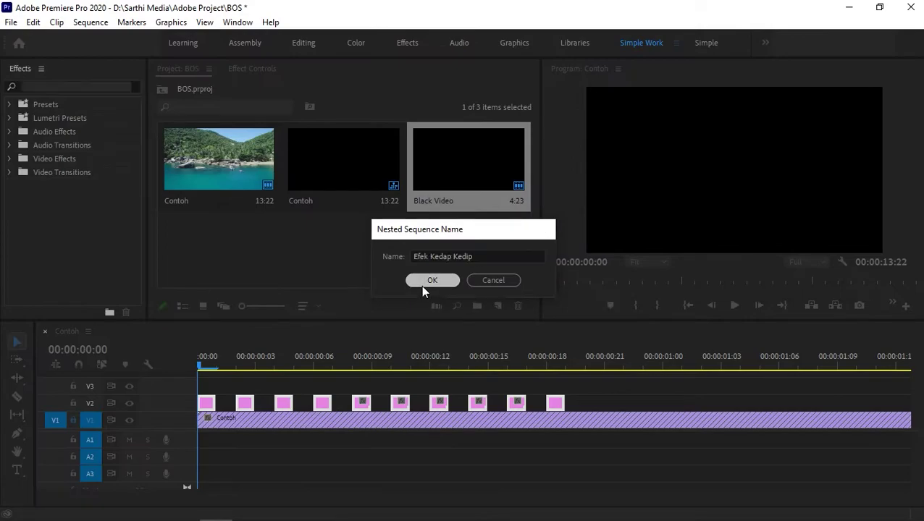
{"action": "left_click", "coordinate": [421, 286]}
{"action": "left_click_drag", "start_coordinate": [63, 494], "coordinate": [154, 496]}
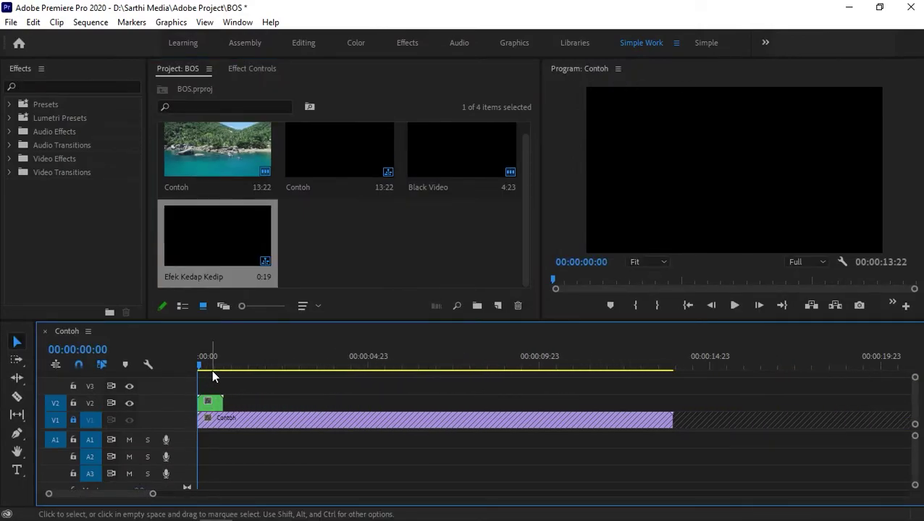
- Move the Efek Kedap Kedip clip right on V2 to start at 00:00:01:21
{"action": "left_click_drag", "start_coordinate": [242, 357], "coordinate": [254, 358]}
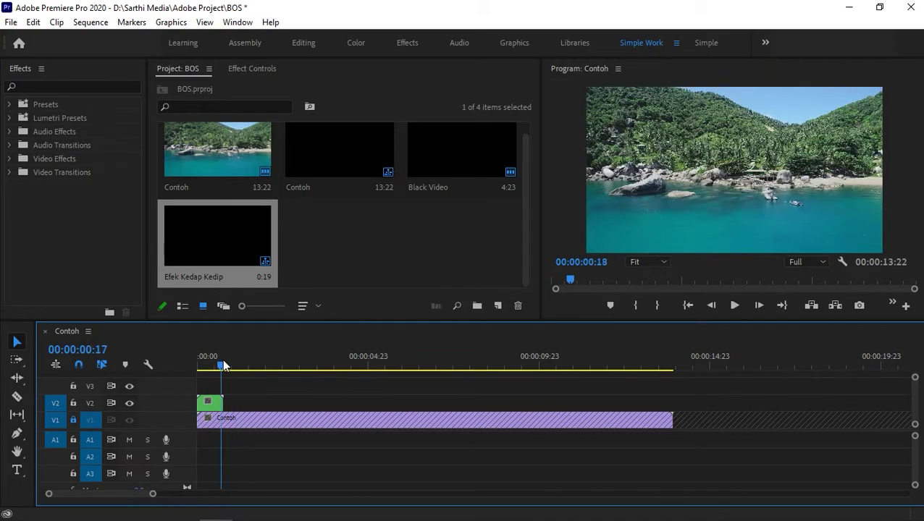
{"action": "left_click", "coordinate": [262, 359]}
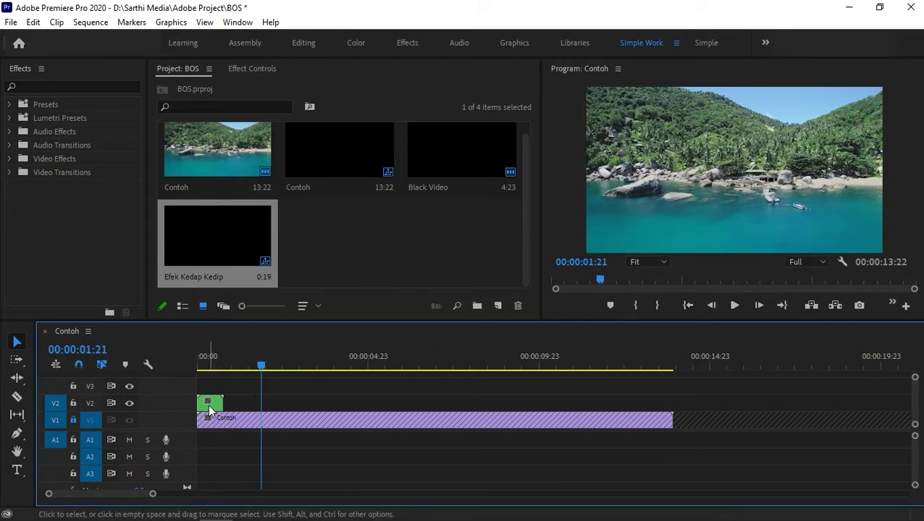
{"action": "left_click_drag", "start_coordinate": [206, 403], "coordinate": [280, 405]}
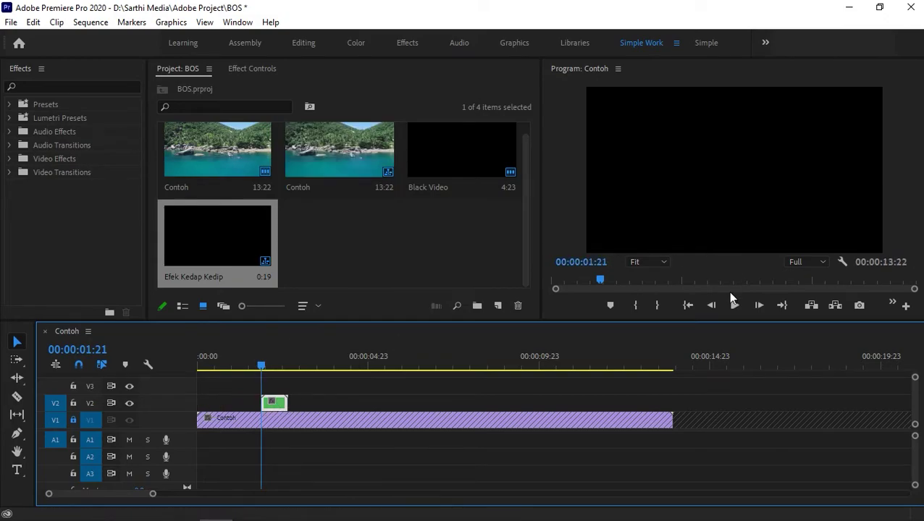
- Preview the flicker in the Program Monitor and park the playhead at the clip's end
{"action": "left_click", "coordinate": [736, 306]}
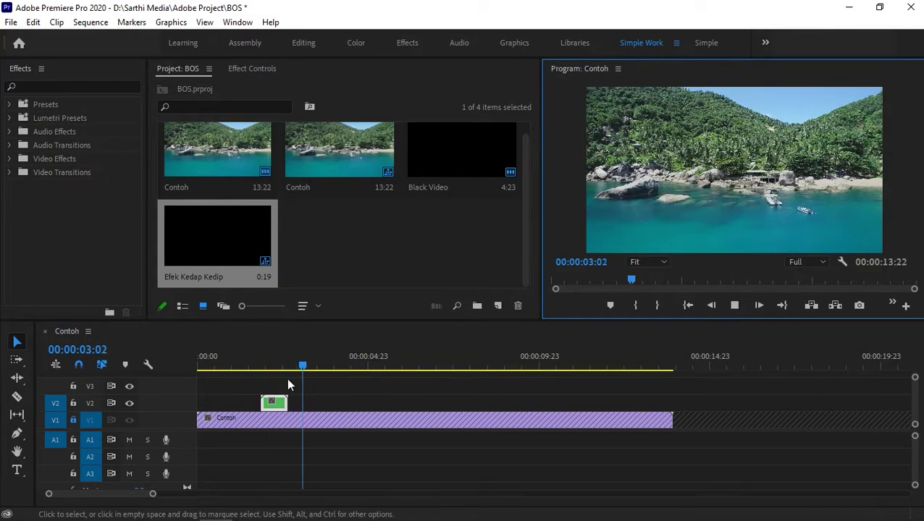
{"action": "left_click", "coordinate": [243, 358]}
{"action": "left_click", "coordinate": [732, 305]}
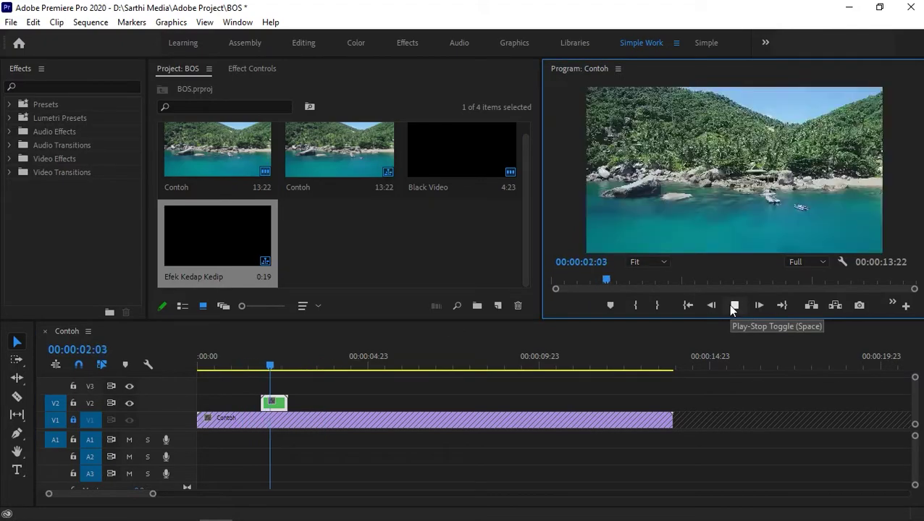
{"action": "key", "text": "space"}
{"action": "left_click_drag", "start_coordinate": [152, 494], "coordinate": [67, 494]}
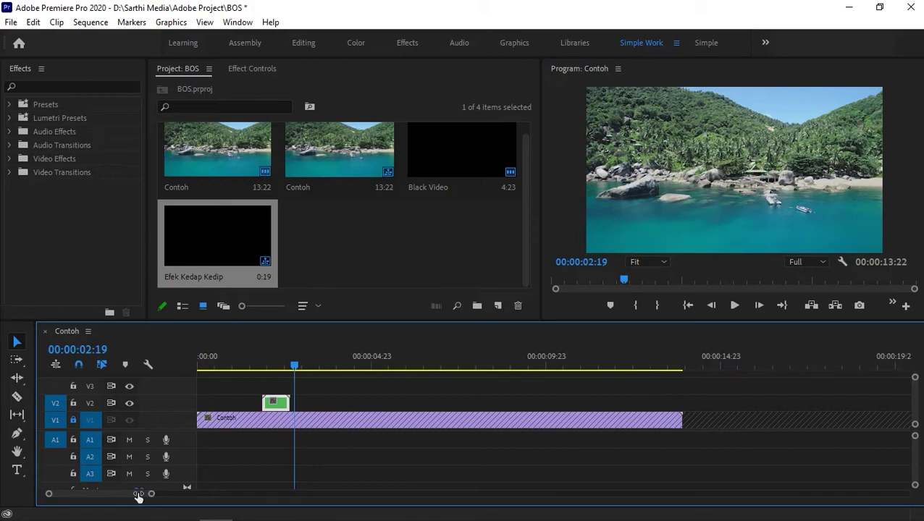
{"action": "left_click_drag", "start_coordinate": [556, 362], "coordinate": [499, 362]}
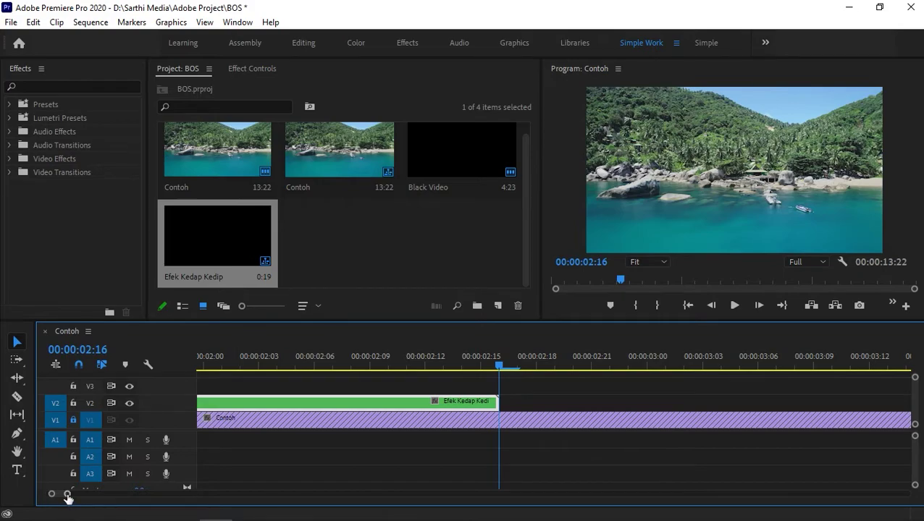
- Replay the flicker from 00:00:01:16 in the Program Monitor, then deselect the V2 clip
{"action": "left_click_drag", "start_coordinate": [67, 494], "coordinate": [48, 494]}
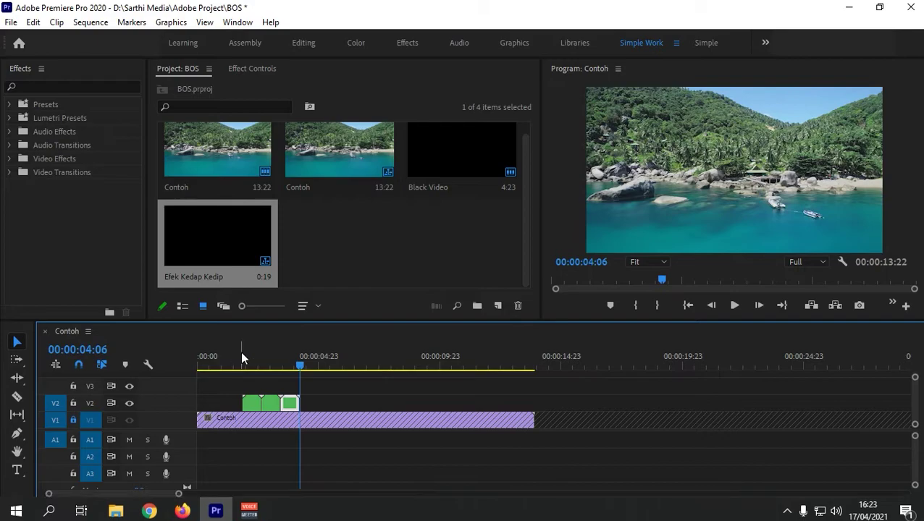
{"action": "left_click", "coordinate": [238, 360]}
{"action": "left_click", "coordinate": [729, 307]}
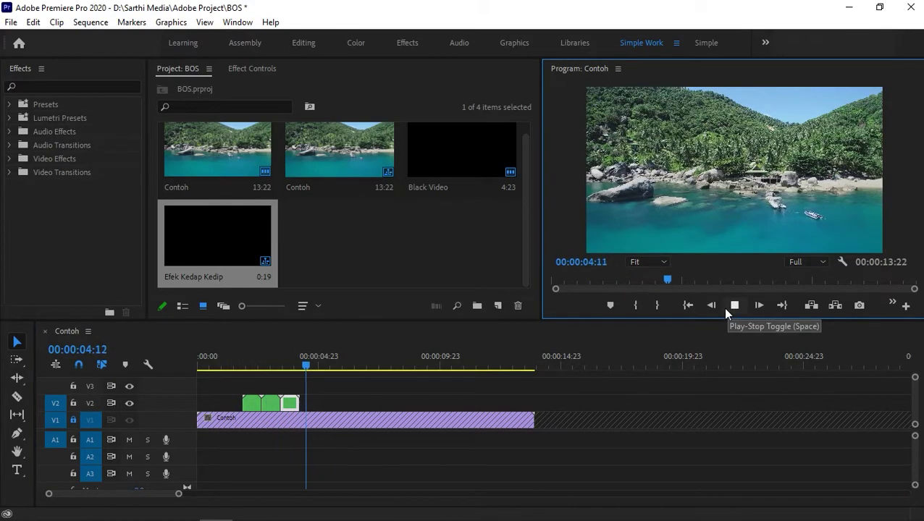
{"action": "left_click", "coordinate": [724, 306]}
{"action": "left_click", "coordinate": [497, 399]}
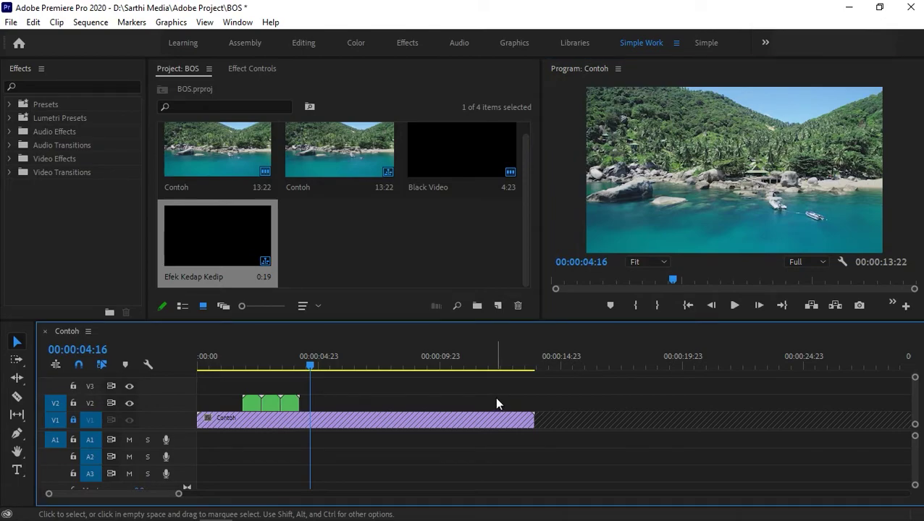